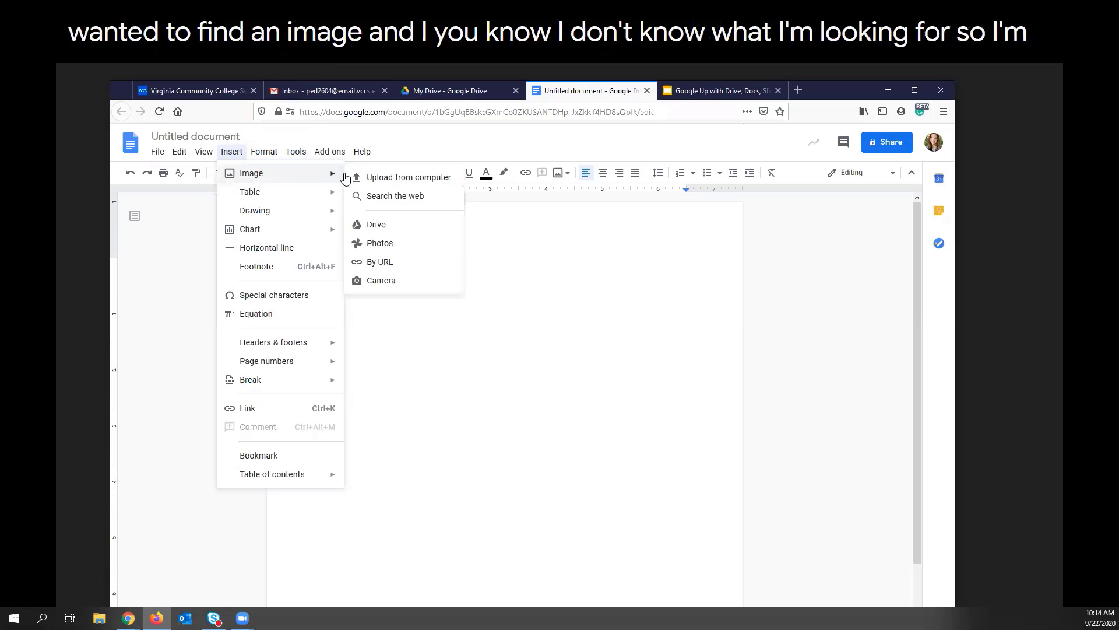
Step: Search the web for images of "fall trees" from within the document
left_click(391, 198)
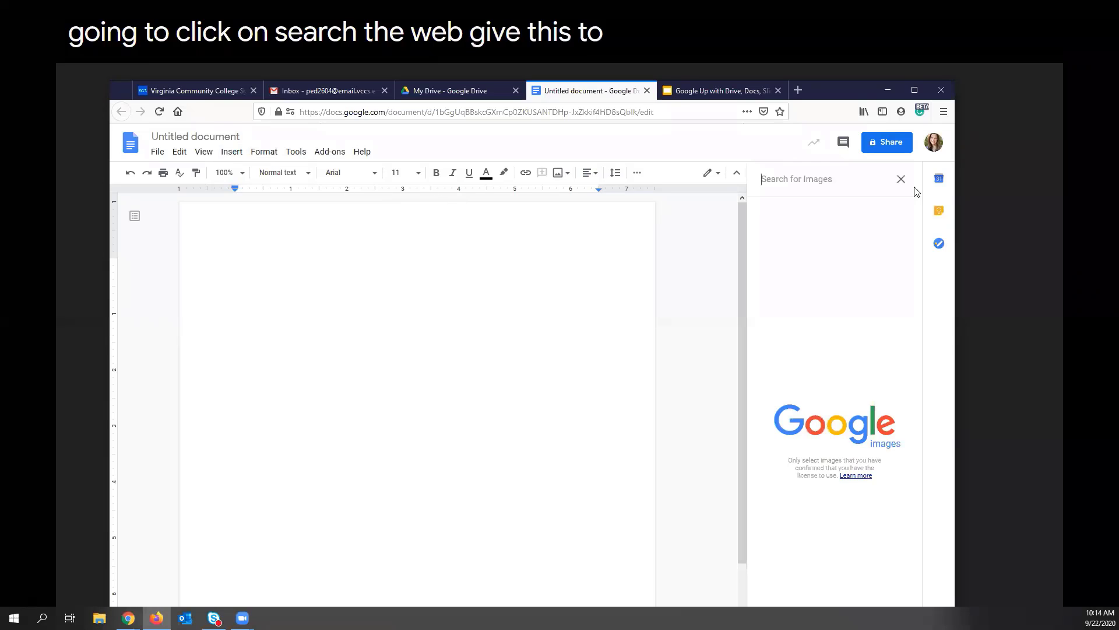
left_click(804, 183)
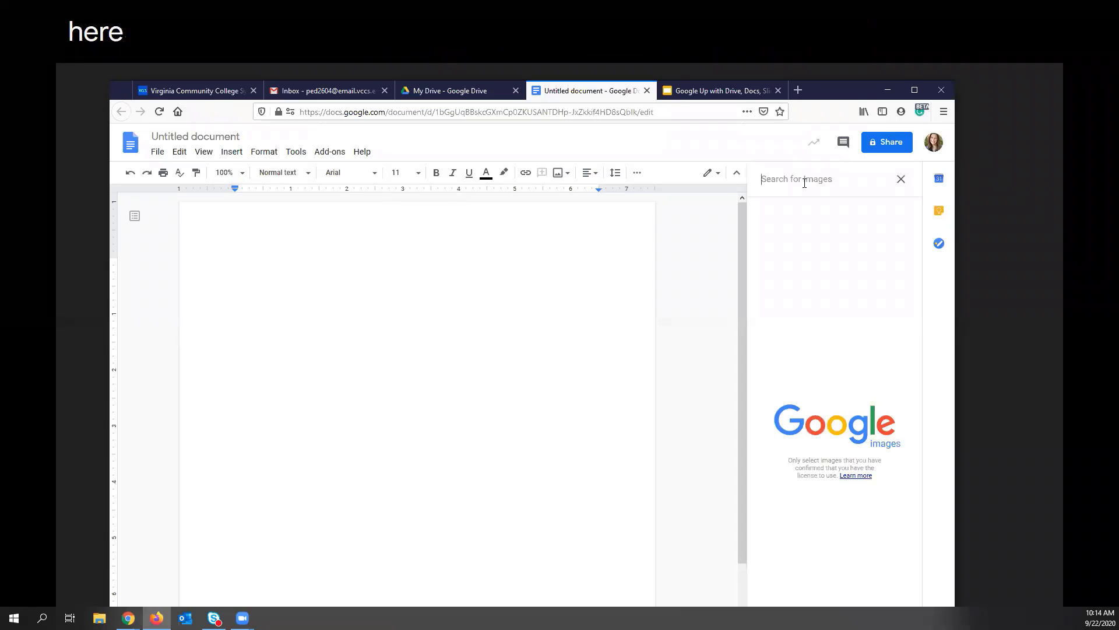
type("fall")
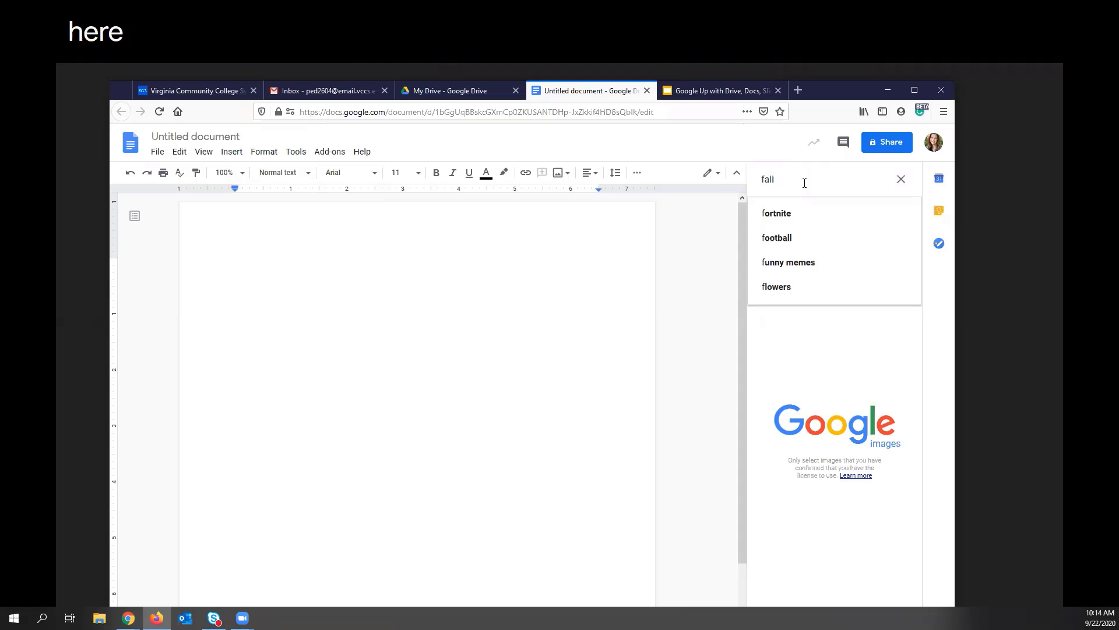
type(" trees")
key("Return")
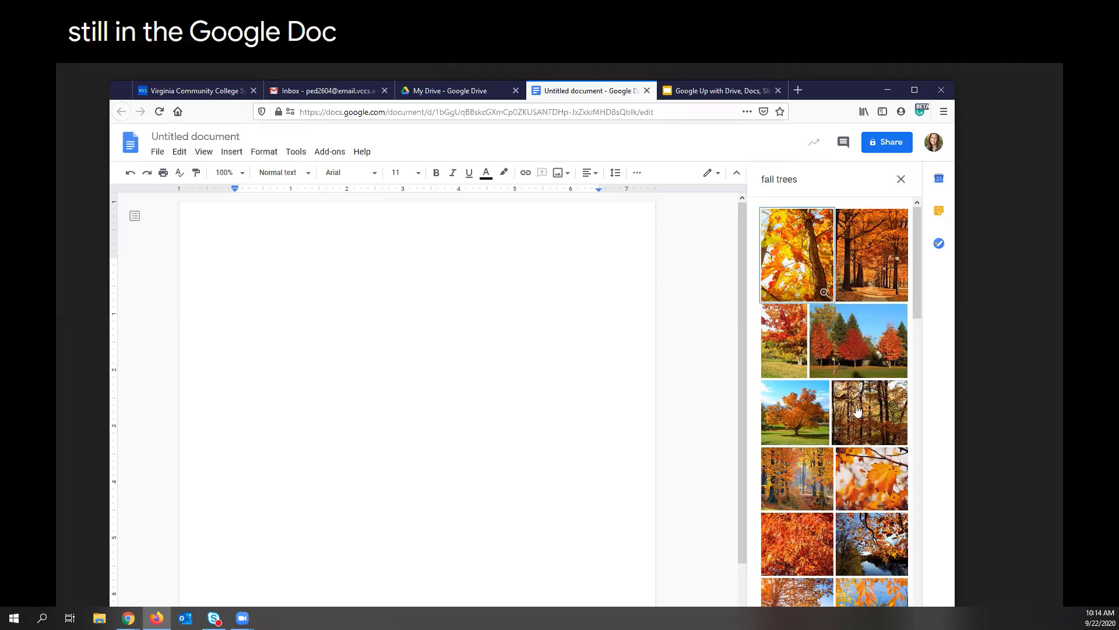
Step: Insert the picture of the single orange tree on a green lawn from the image results into the document
left_click(805, 426)
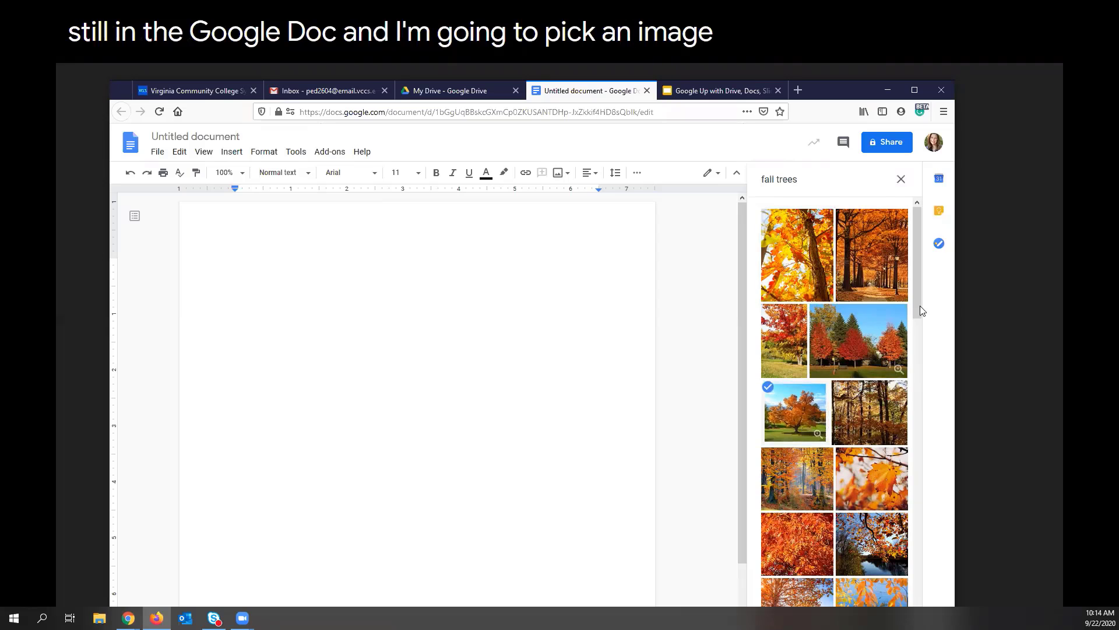
left_click_drag(917, 310, 927, 519)
scroll(802, 386, "up", 9)
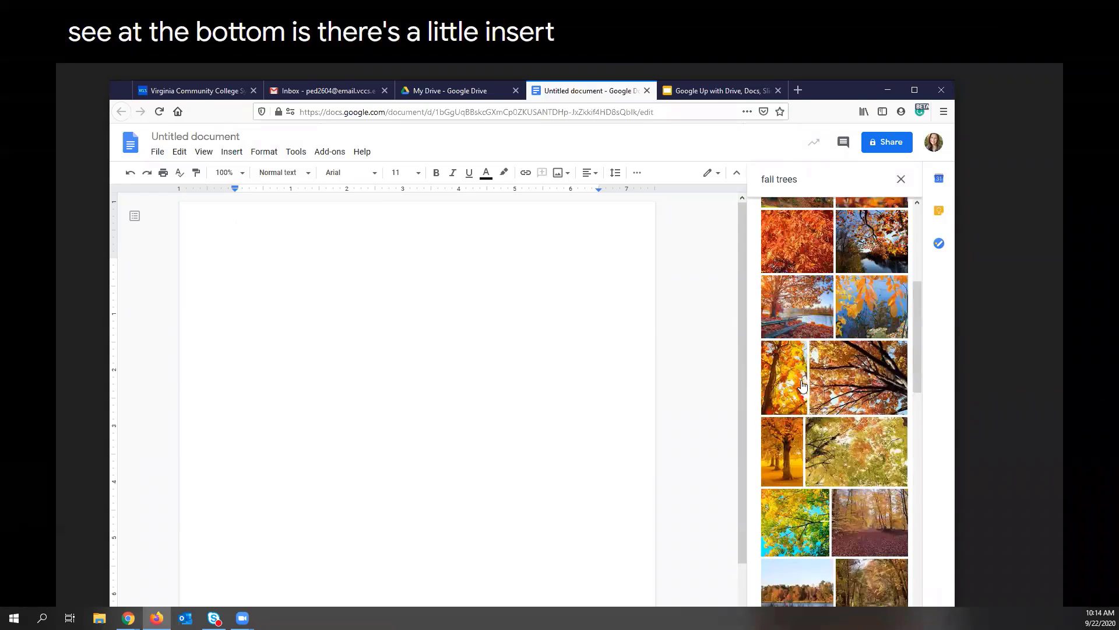
scroll(803, 386, "up", 5)
left_click_drag(795, 413, 435, 359)
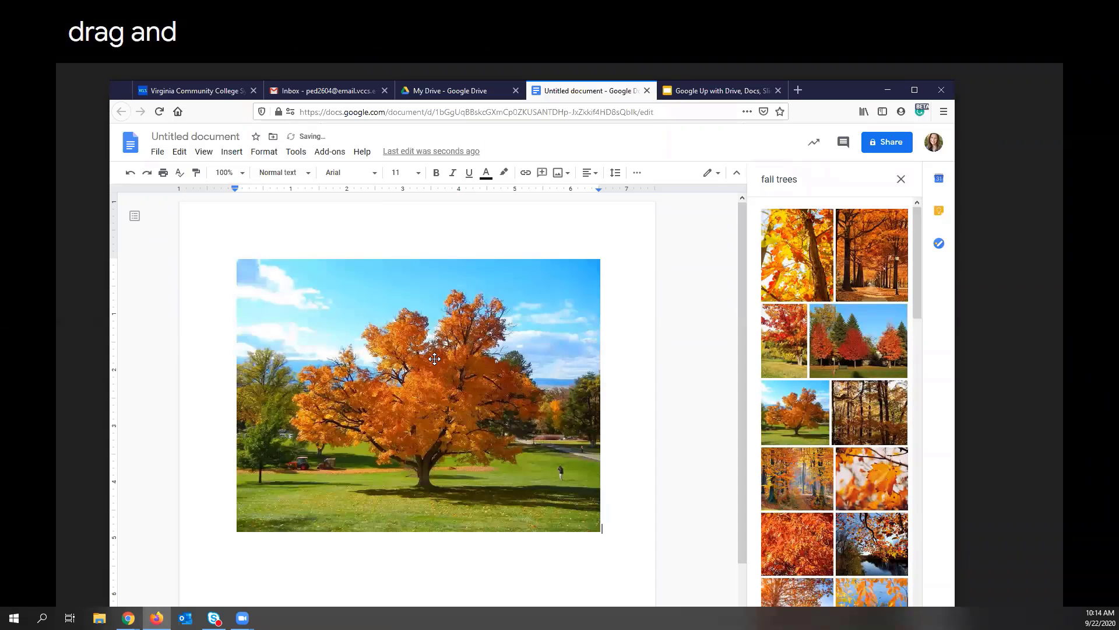
Step: Shrink the inserted tree picture proportionally to about 4.5 inches wide and close the image search results
left_click(601, 258)
left_click_drag(601, 257, 487, 344)
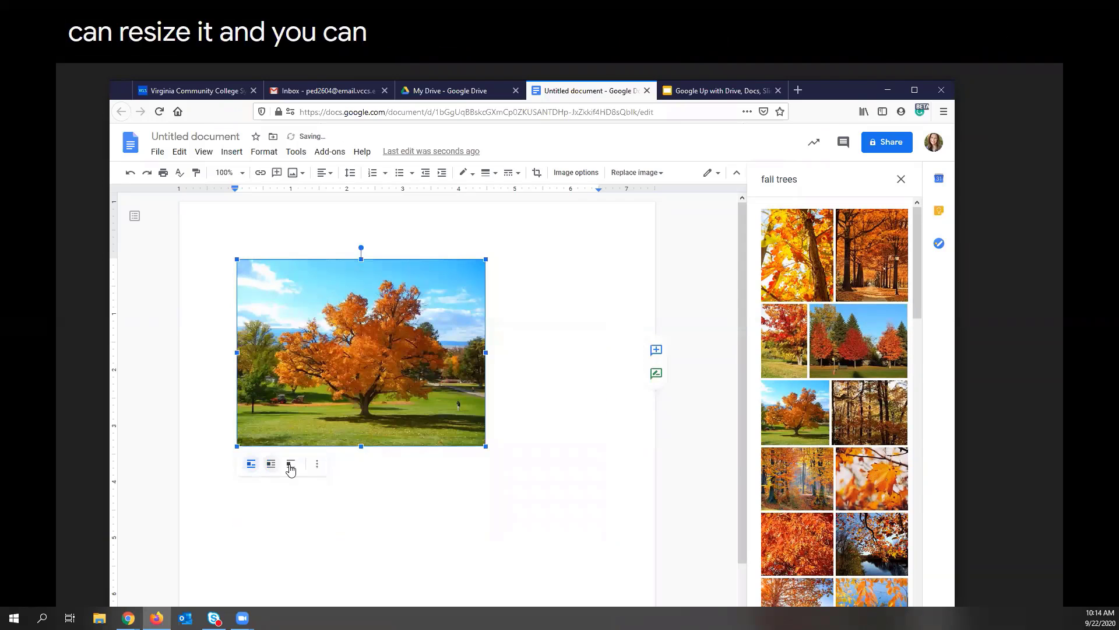
left_click(317, 467)
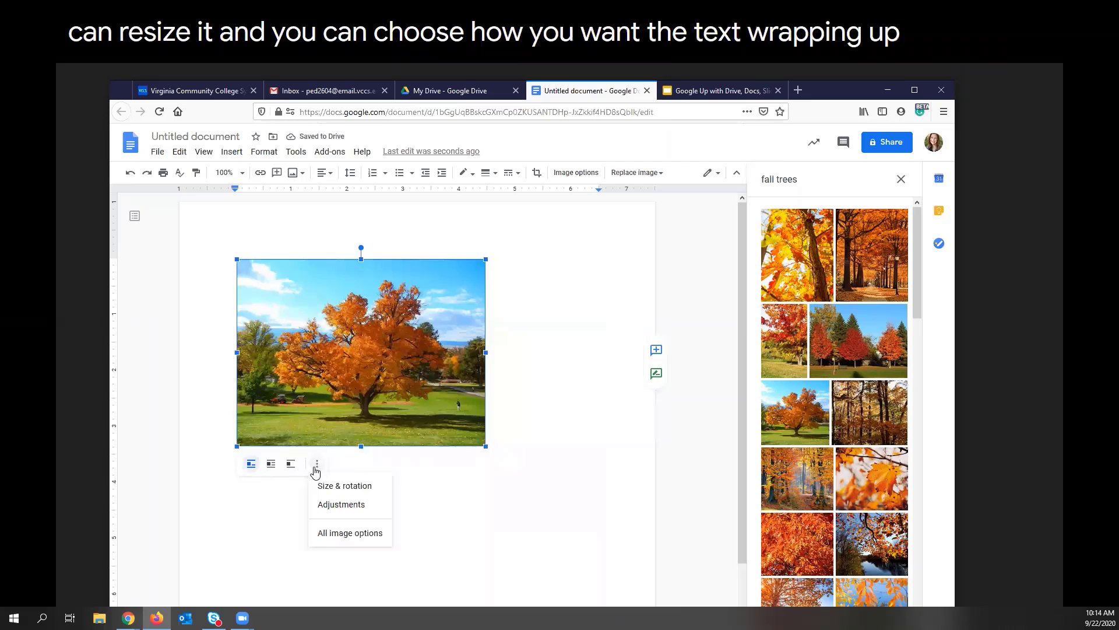
left_click(901, 179)
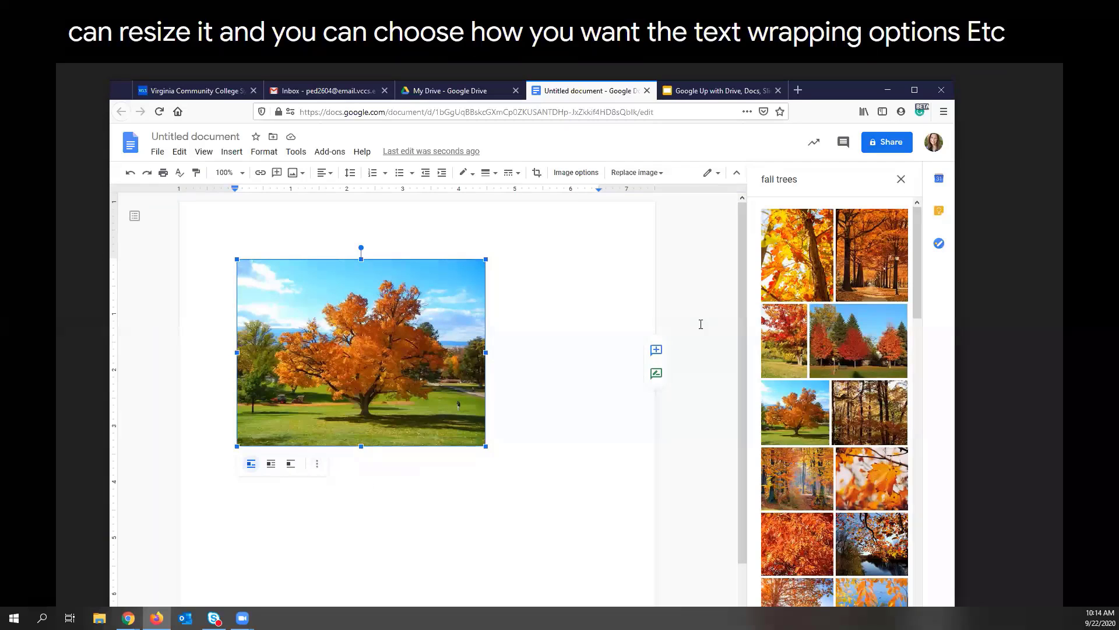
Step: Add a new line below the tree picture
double_click(597, 423)
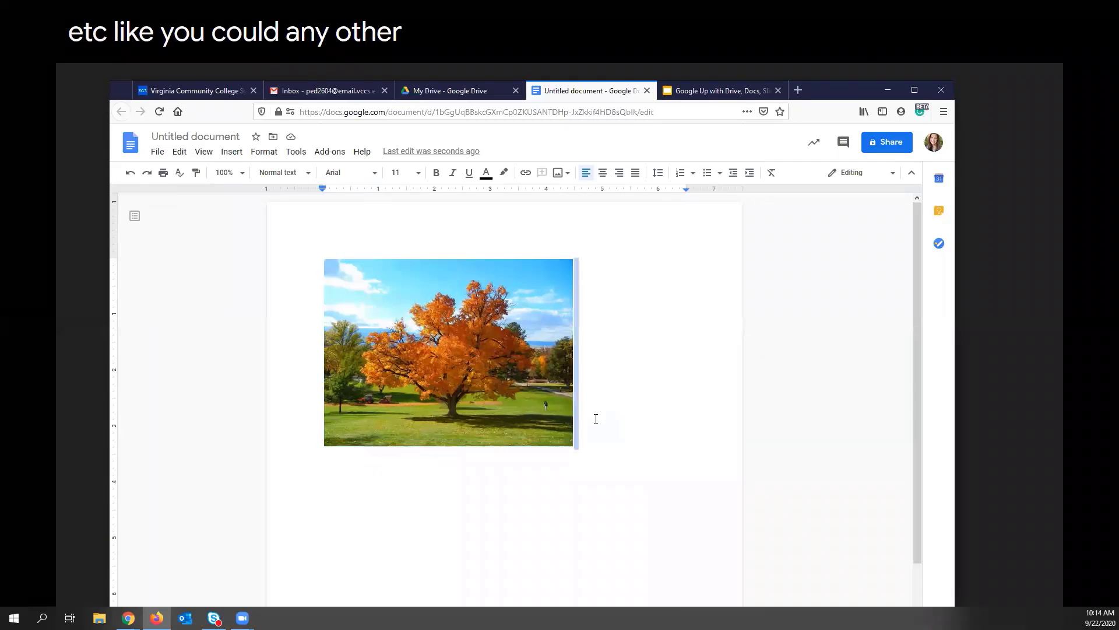
key("Return")
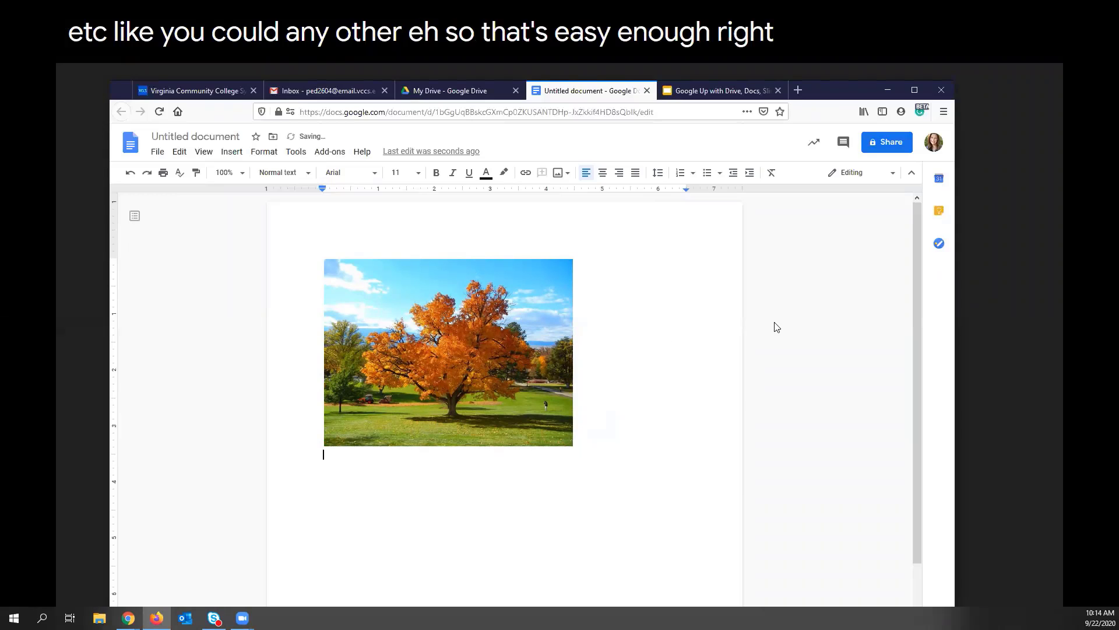
left_click_drag(917, 453, 853, 406)
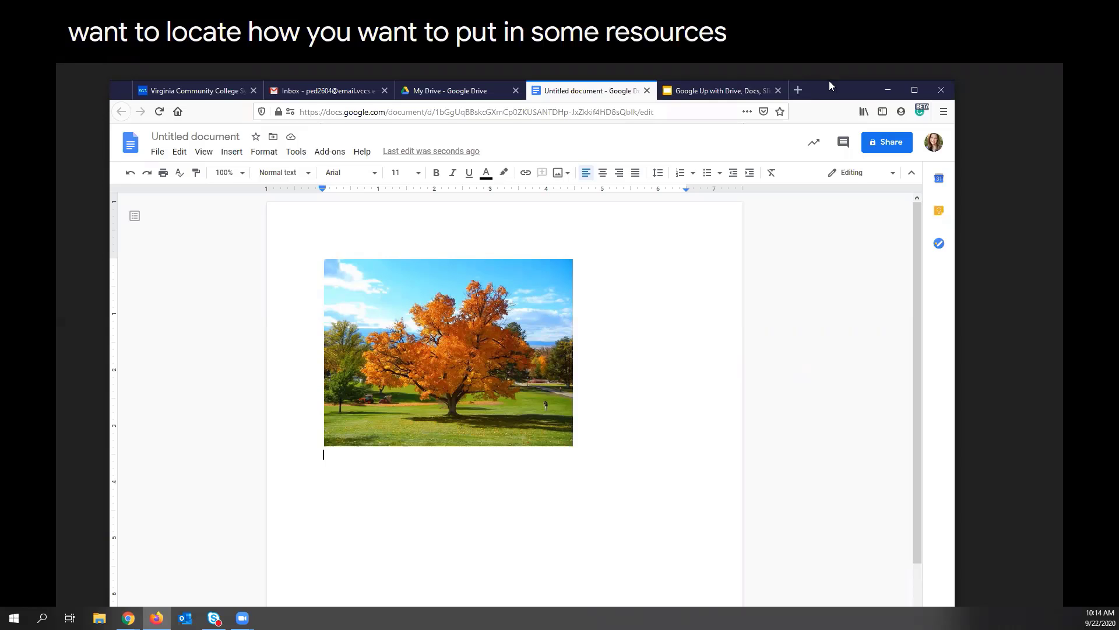
Step: Use Explore to search the web for "history of the word autumn"
mouse_move(830, 82)
left_mouse_down()
mouse_move(824, 137)
mouse_move(823, 69)
left_mouse_up()
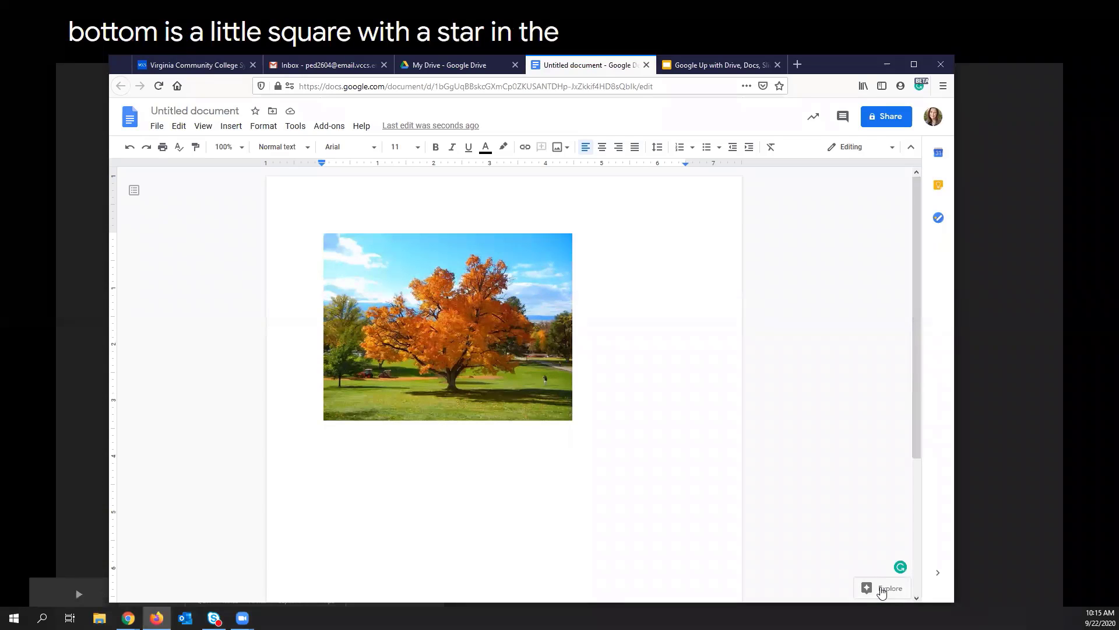
left_click(883, 589)
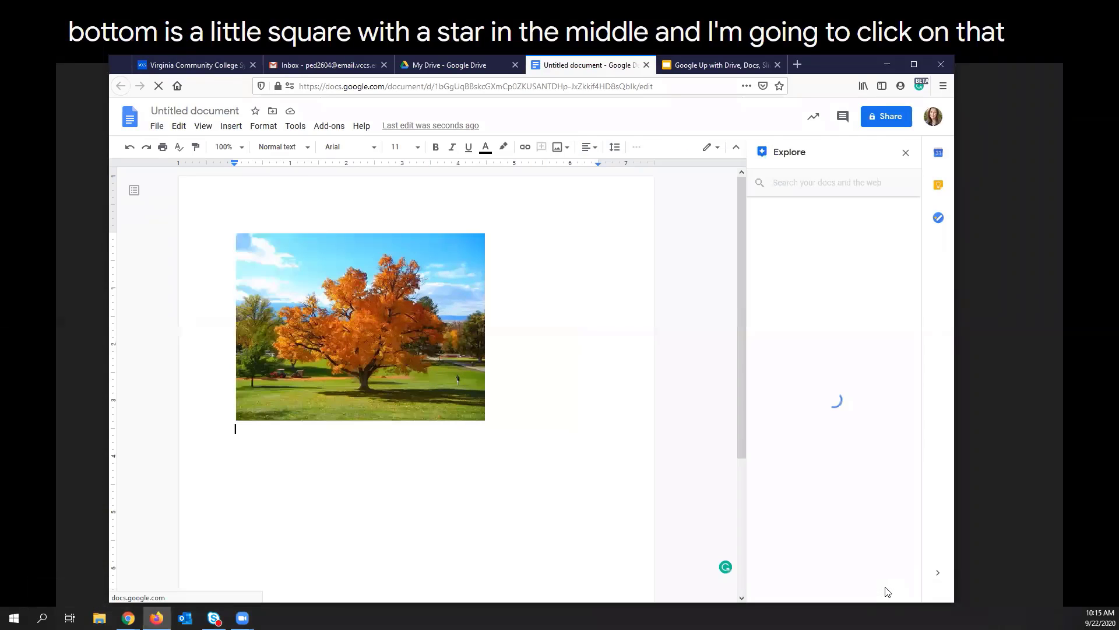
left_click(795, 183)
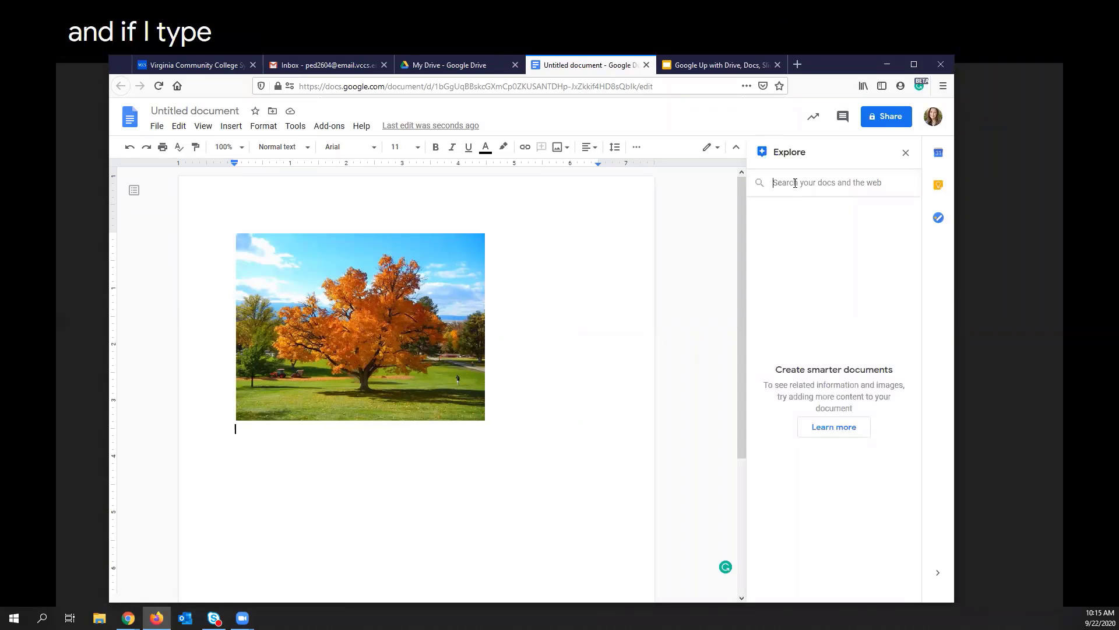
type("hist")
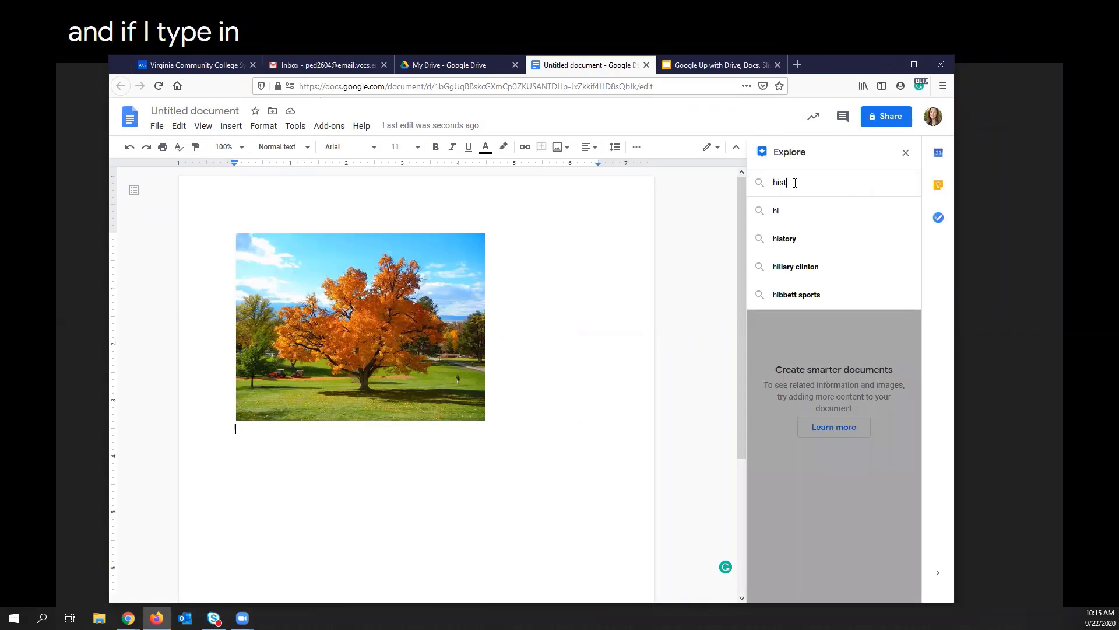
type("ory of the word autumn")
key("Return")
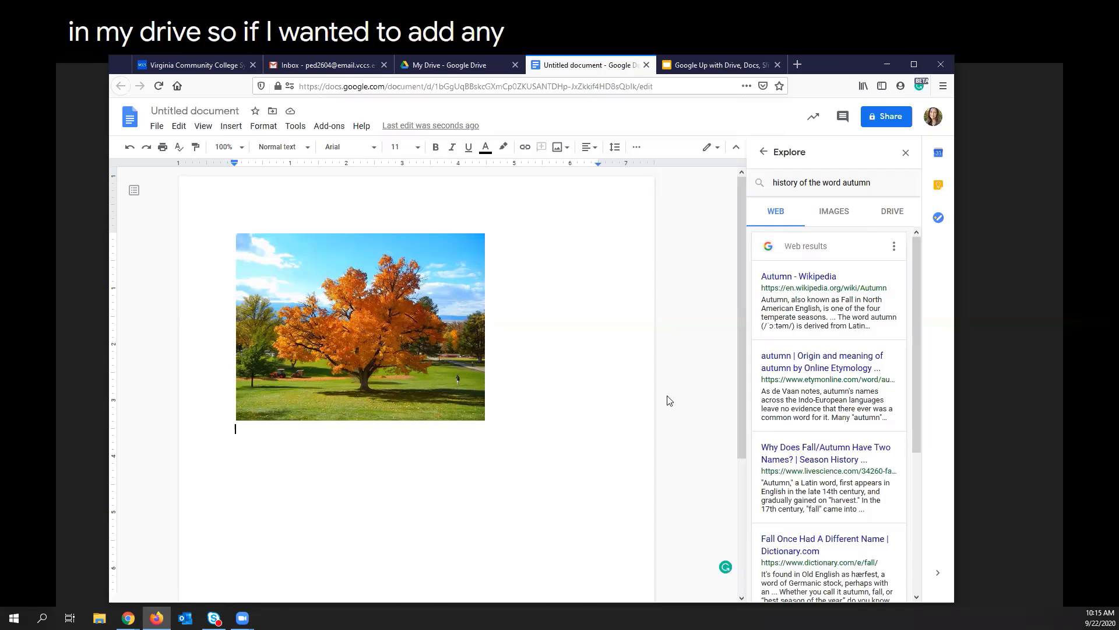
Step: View the Online Etymology result on autumn, cite it as a footnote below the picture, and close Explore
left_click(813, 364)
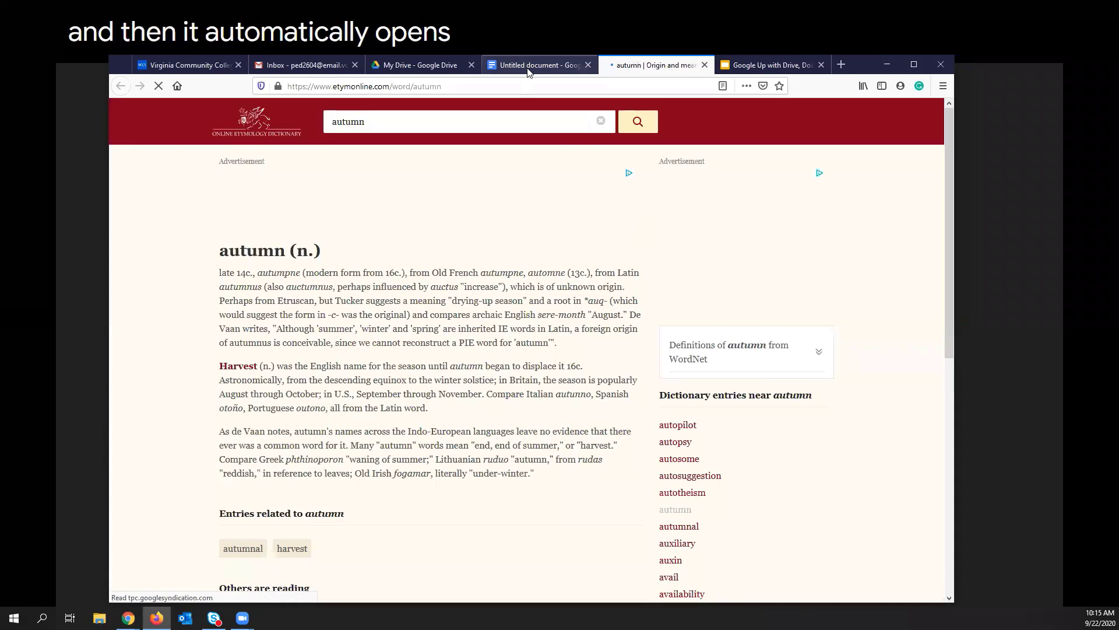
left_click(528, 69)
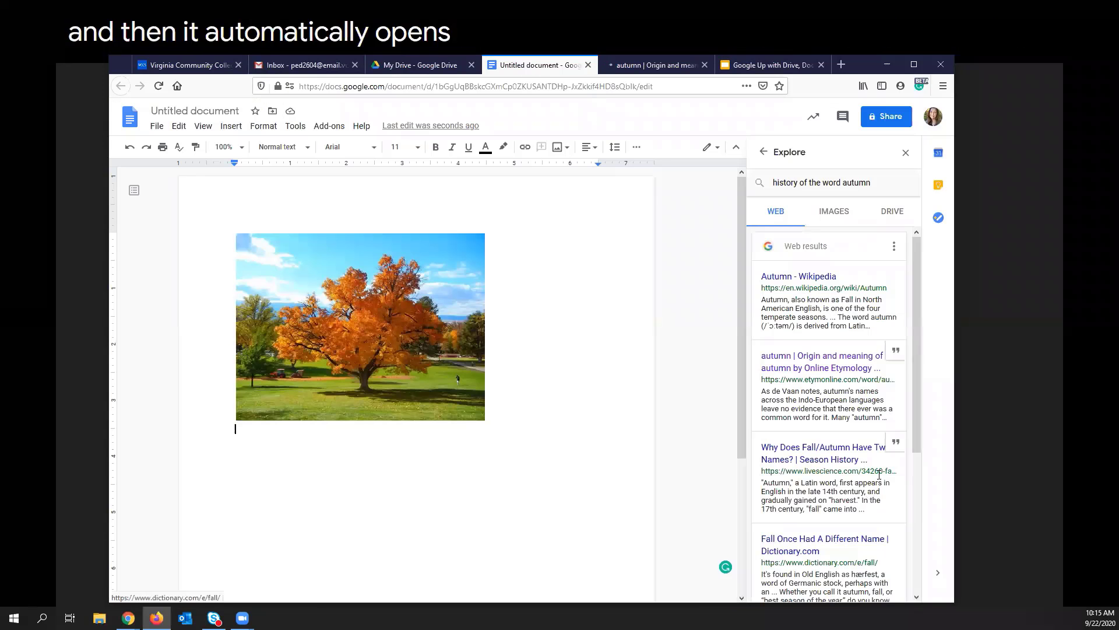
left_click(896, 353)
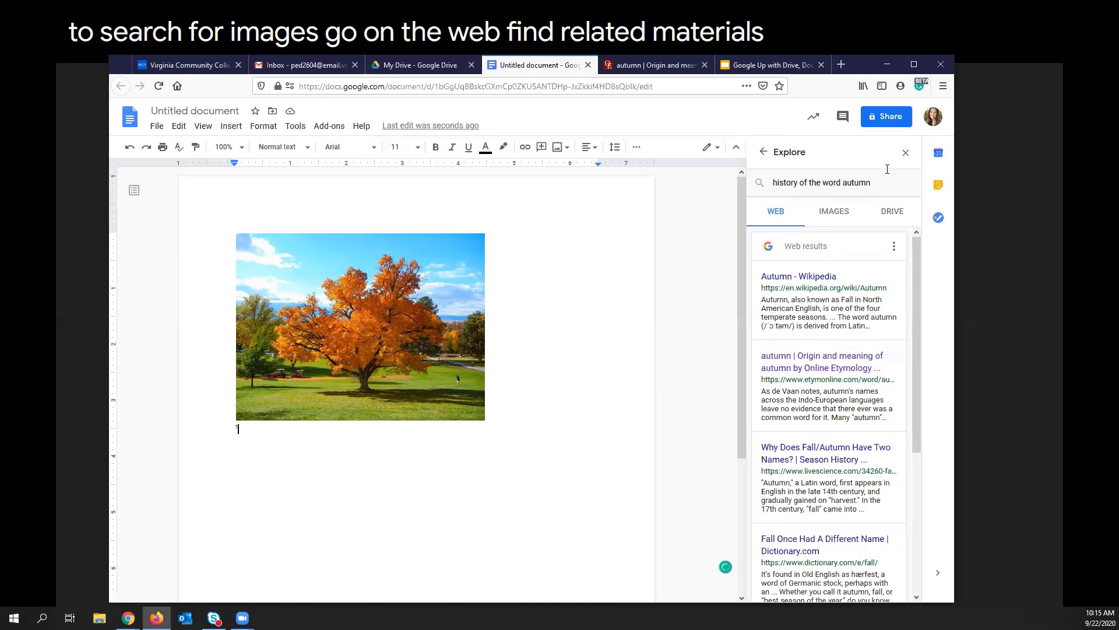
left_click(906, 153)
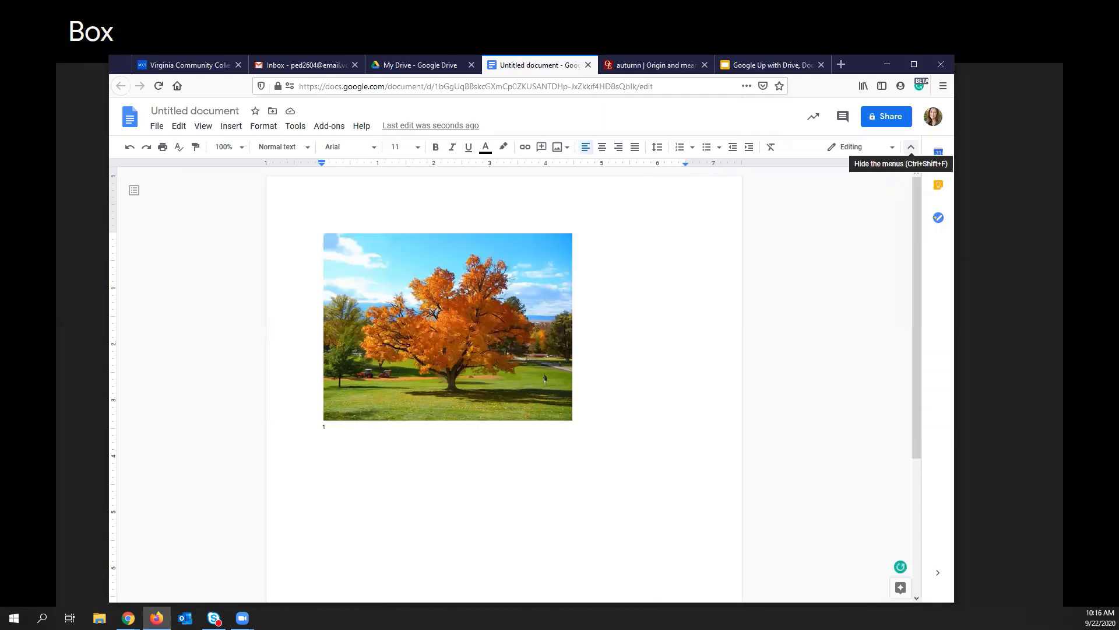
left_click(264, 127)
mouse_move(225, 127)
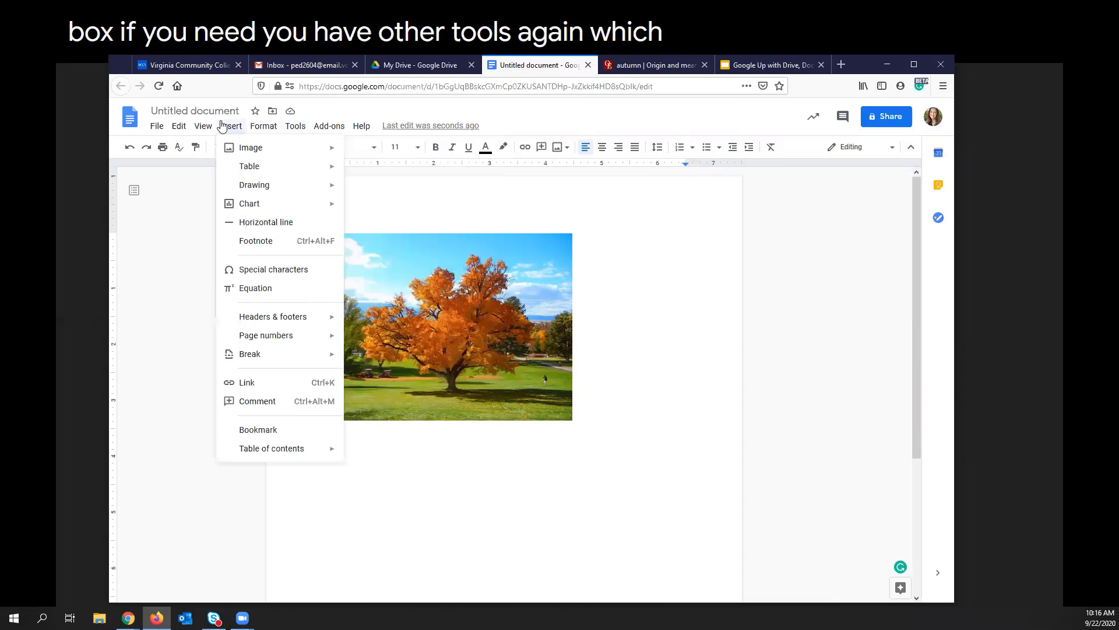
mouse_move(232, 150)
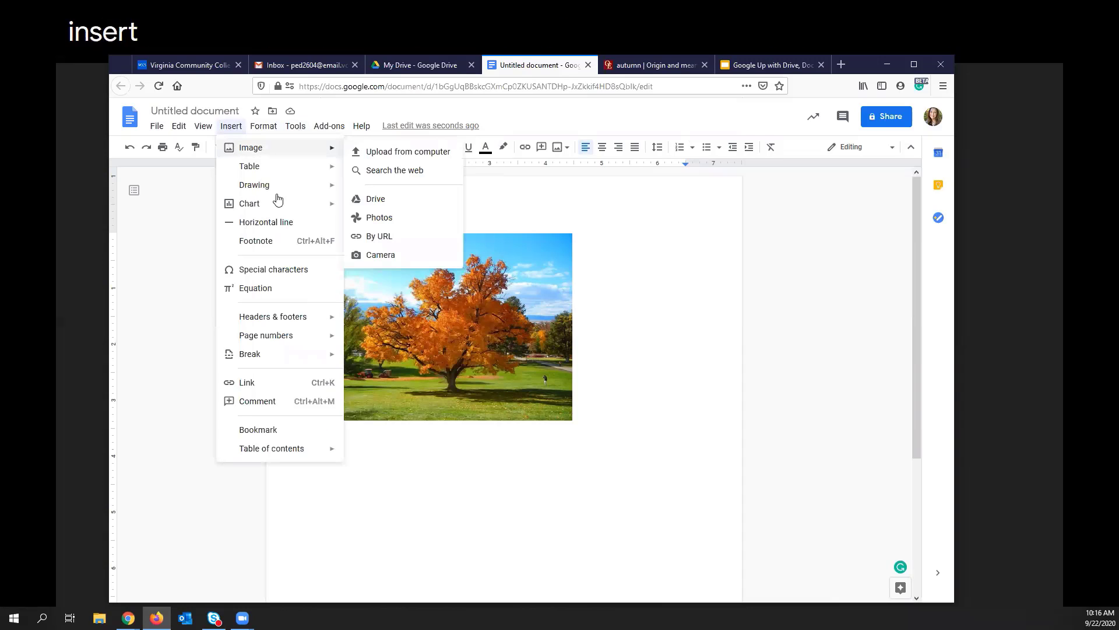
mouse_move(317, 152)
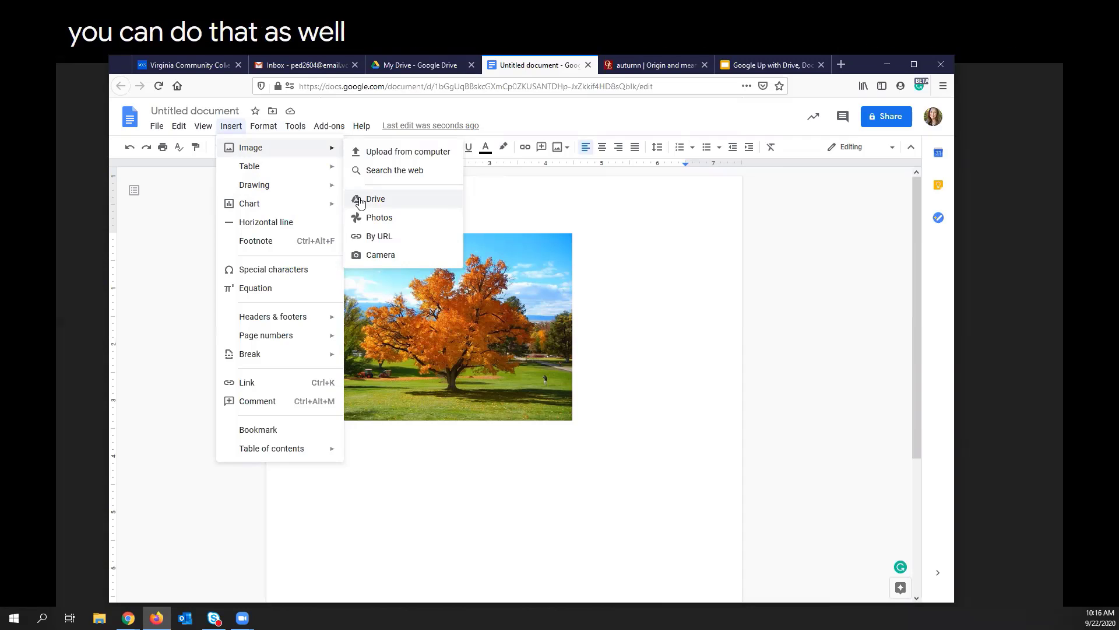
left_click(444, 224)
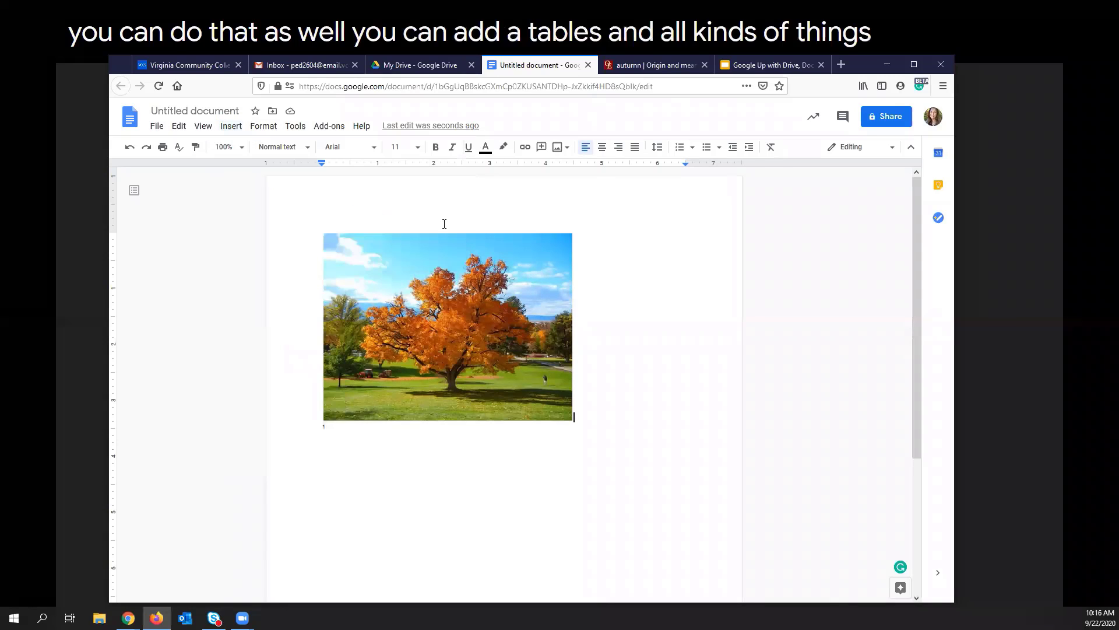
left_click(307, 150)
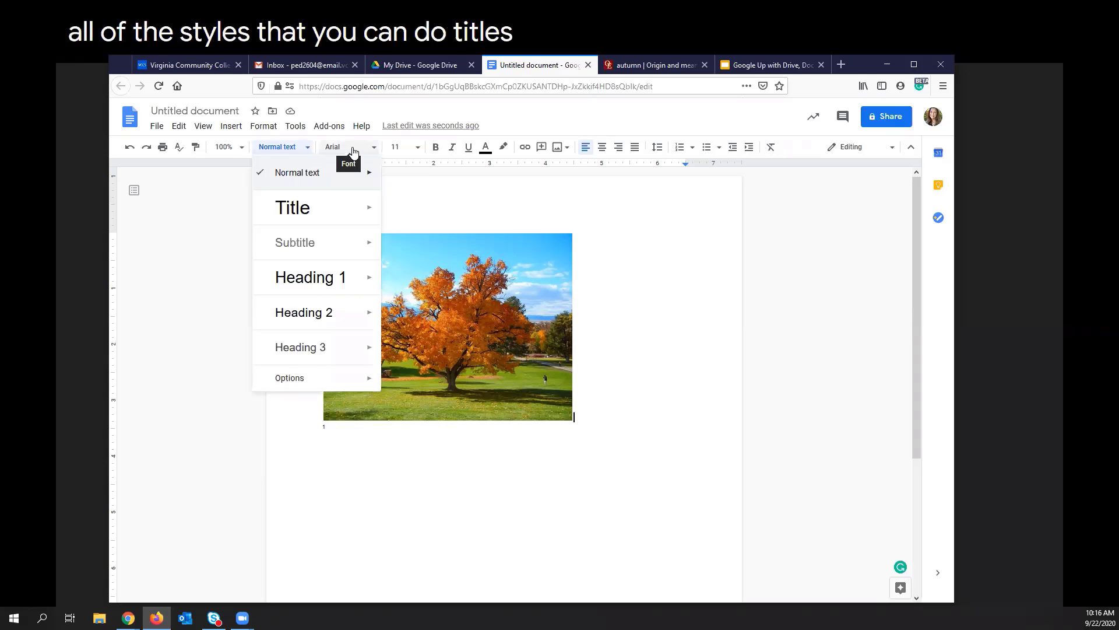
left_click(569, 151)
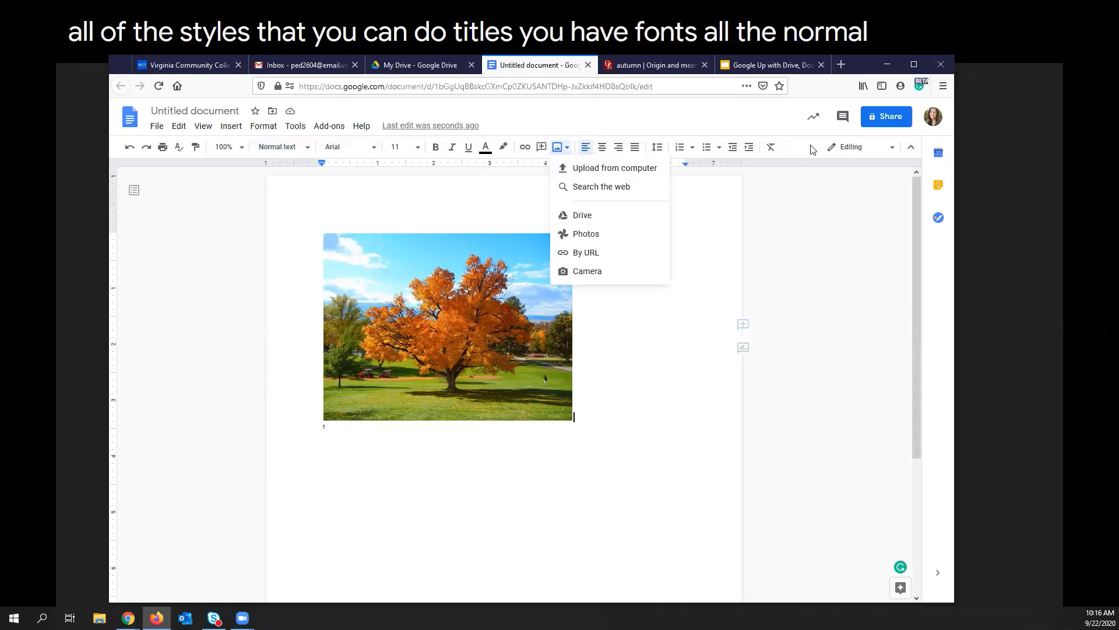
left_click(675, 248)
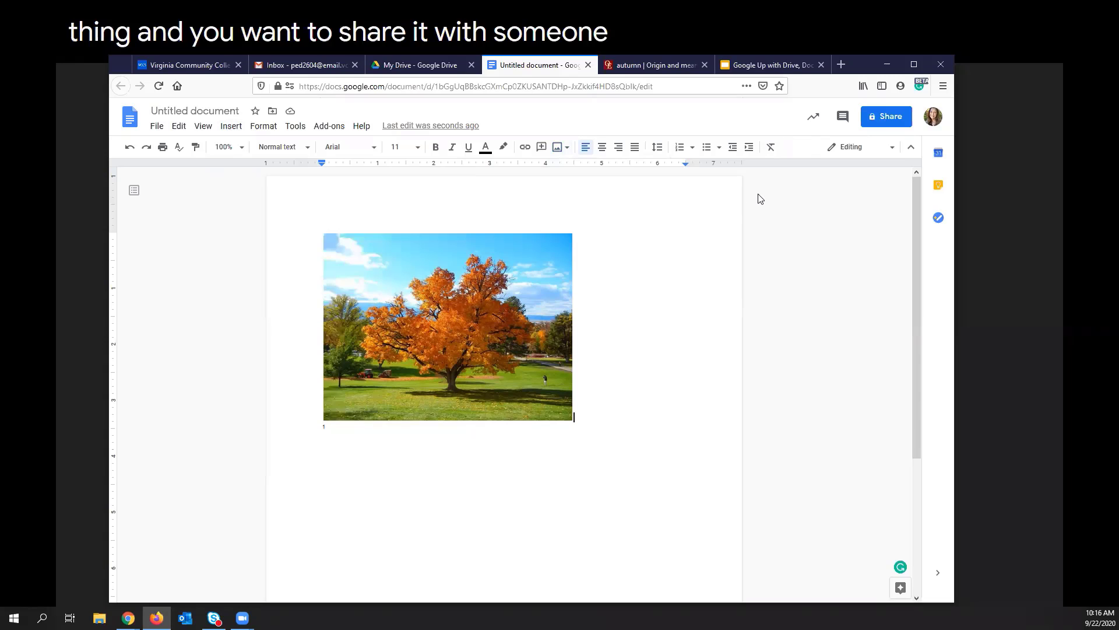
Step: Start sharing the document and name it "googleuptest thing" to reach its sharing settings
left_click(885, 121)
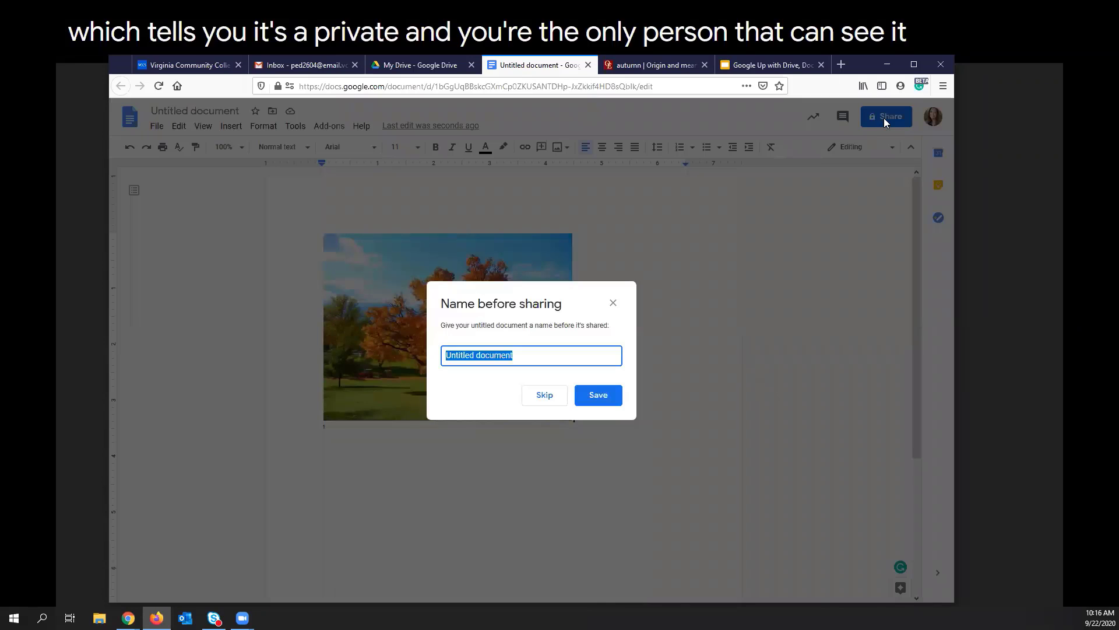
type("googleuptest thing")
key("Return")
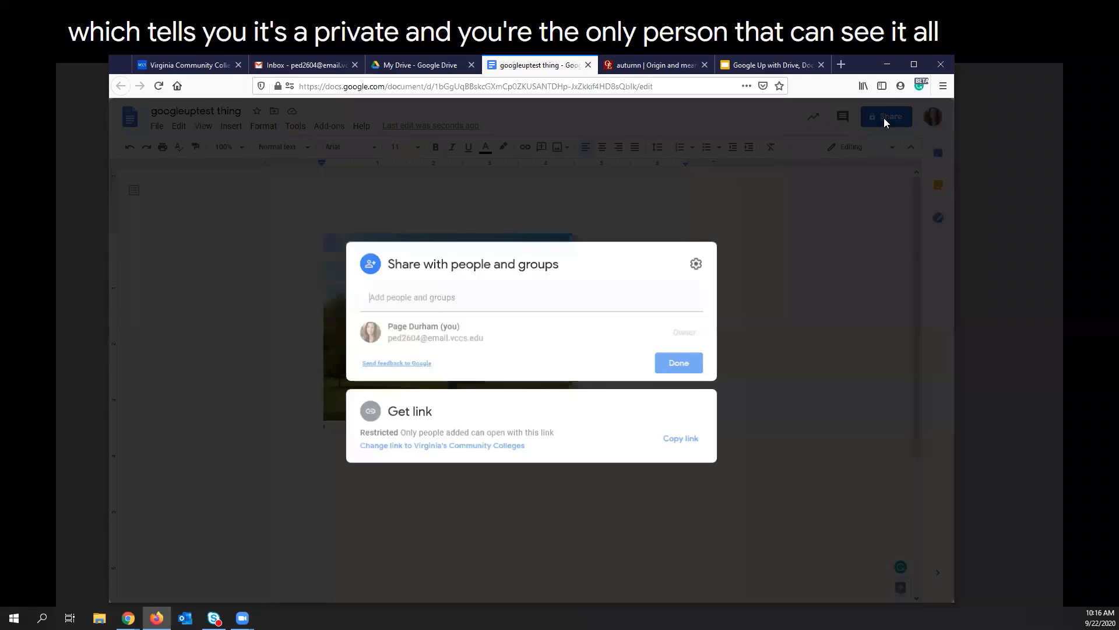